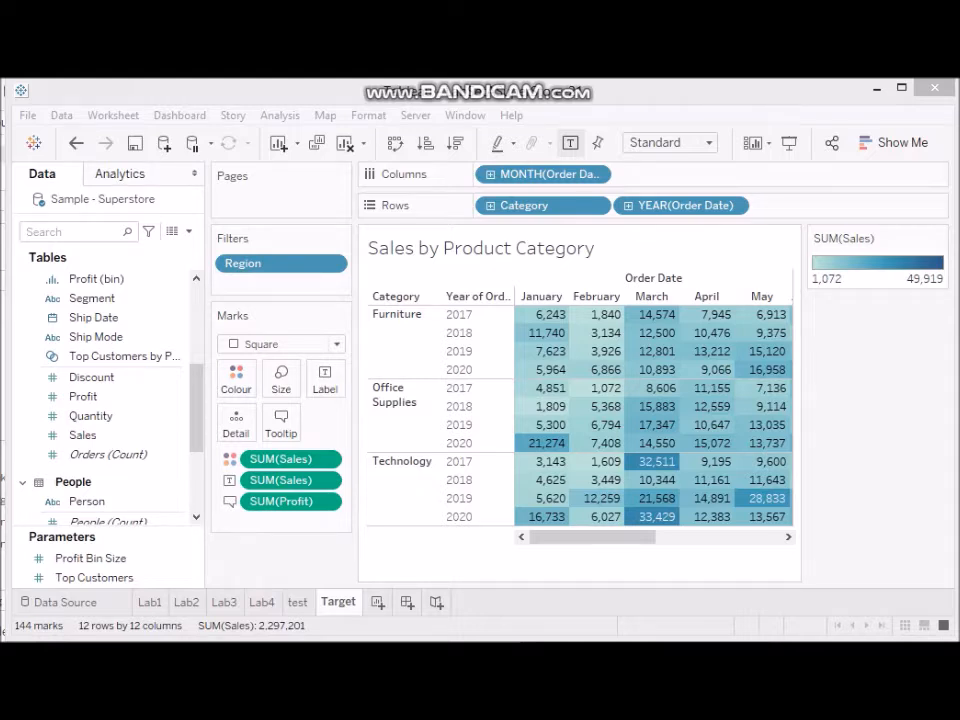
- Examine the tooltip details of several cells in the Target sheet's Sales by Product Category table
{"action": "mouse_move", "coordinate": [600, 518]}
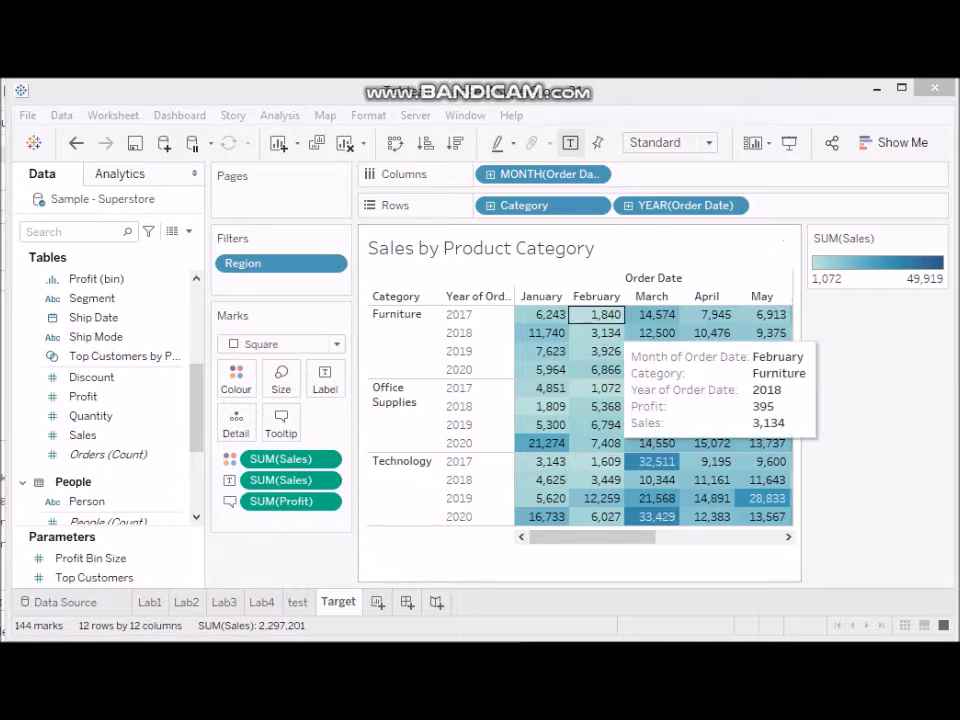
{"action": "mouse_move", "coordinate": [545, 481]}
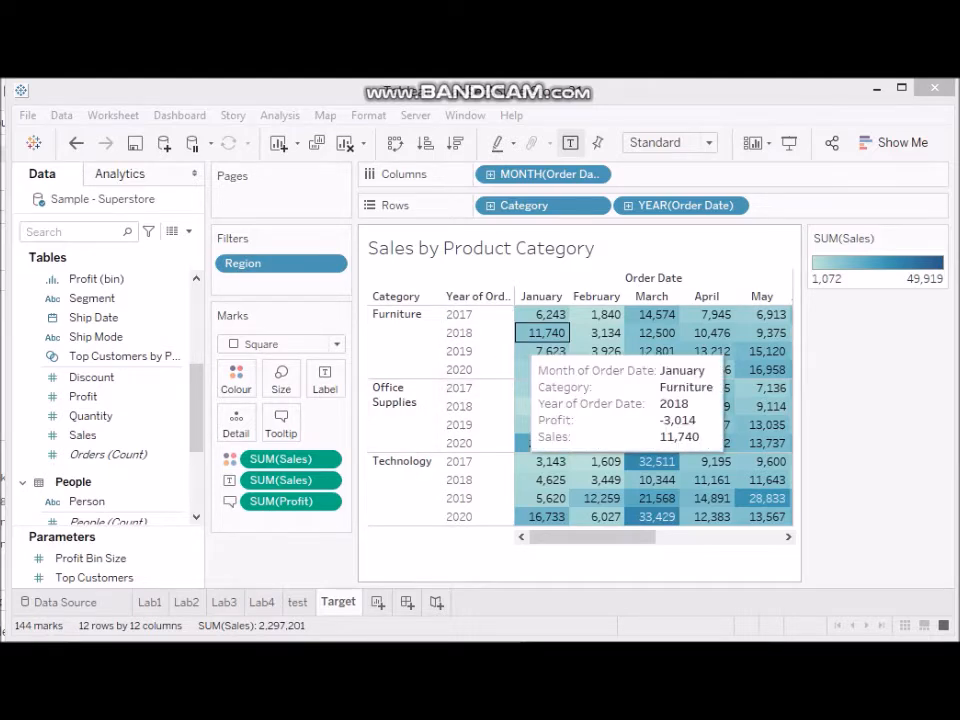
{"action": "mouse_move", "coordinate": [605, 318]}
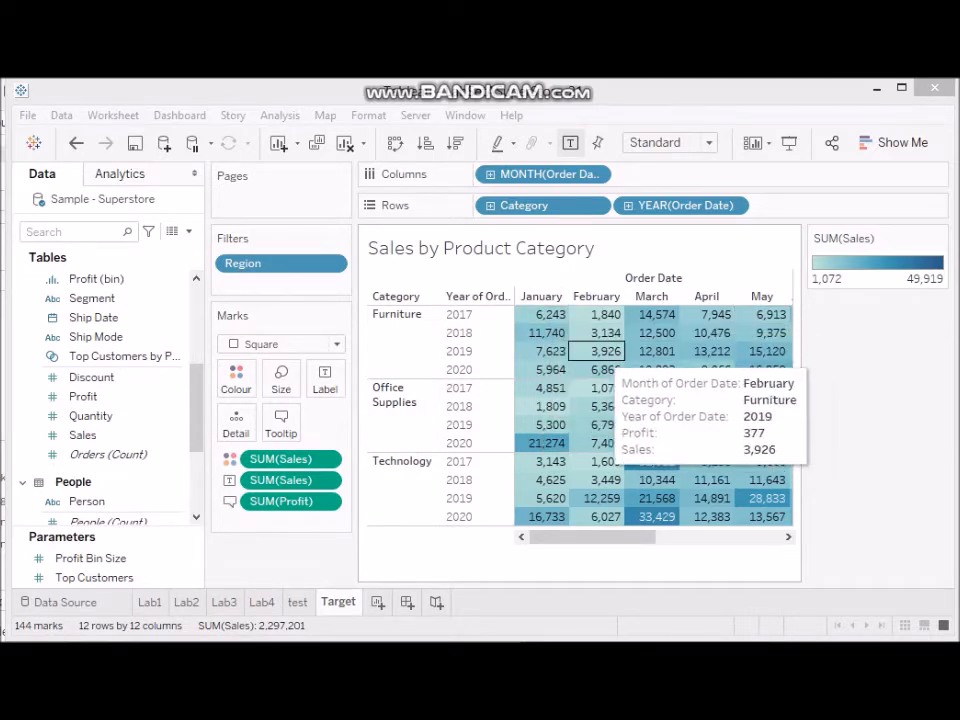
{"action": "mouse_move", "coordinate": [545, 318]}
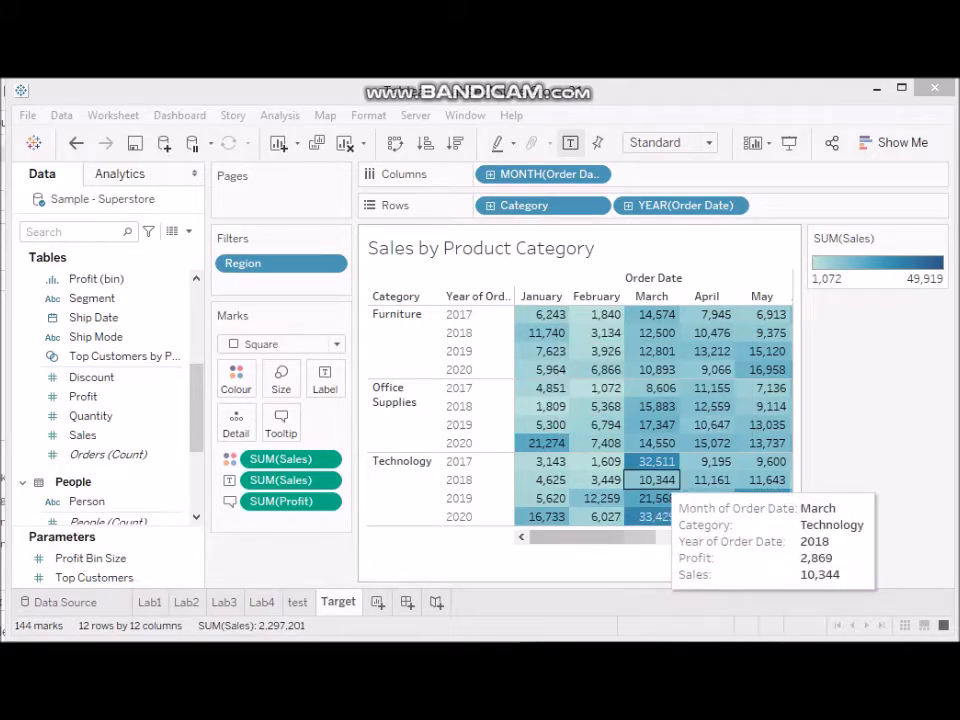
{"action": "mouse_move", "coordinate": [652, 463]}
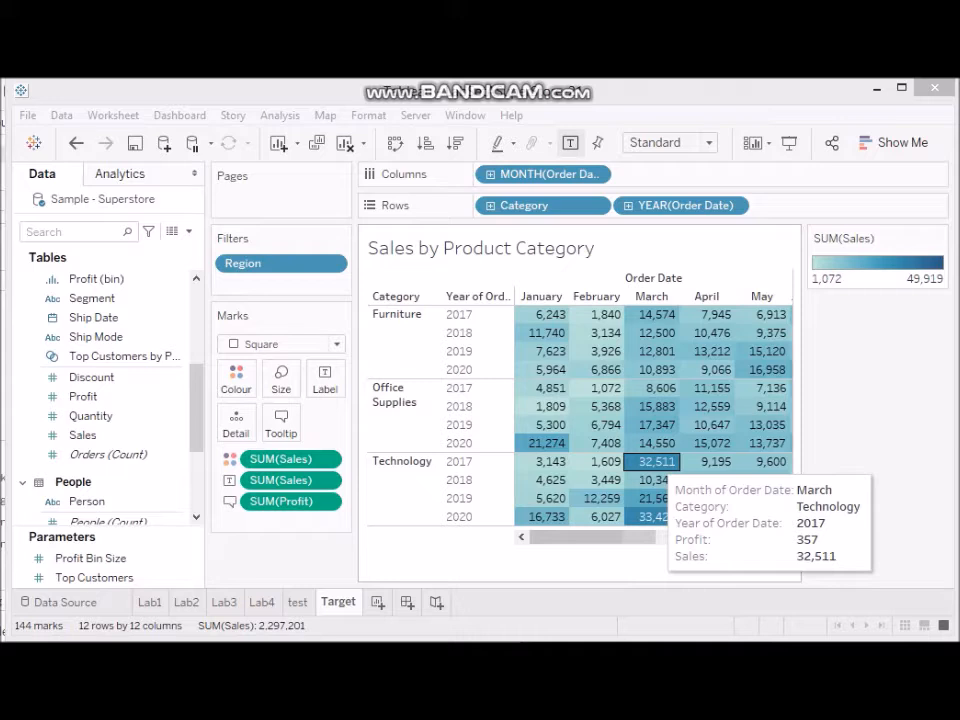
{"action": "mouse_move", "coordinate": [546, 443]}
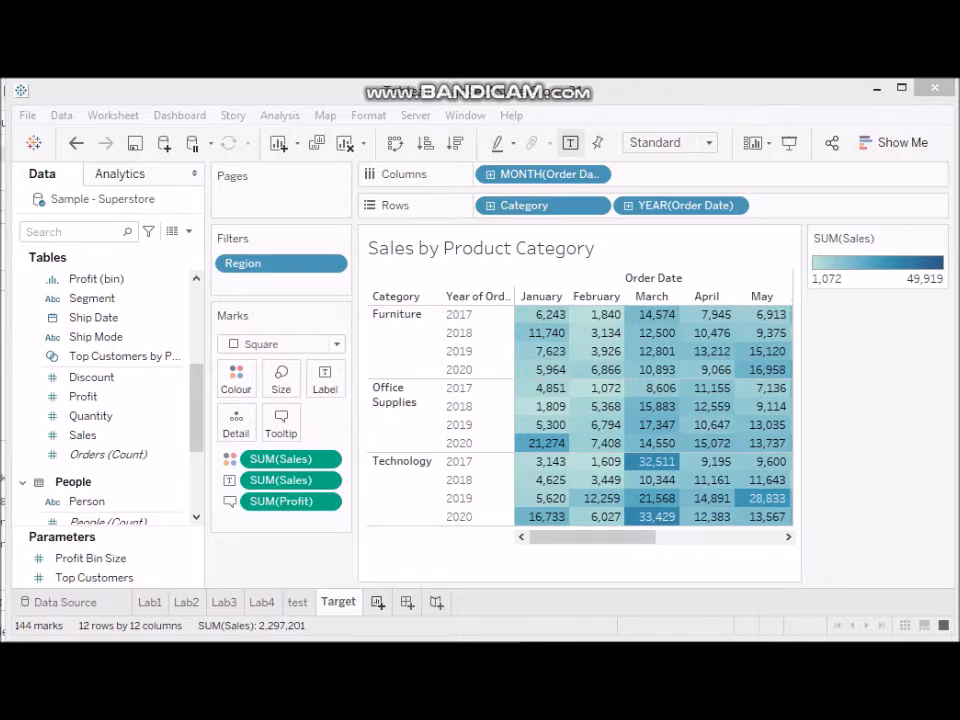
- Create a new worksheet and rename it Lab5
{"action": "key", "text": "ctrl+m"}
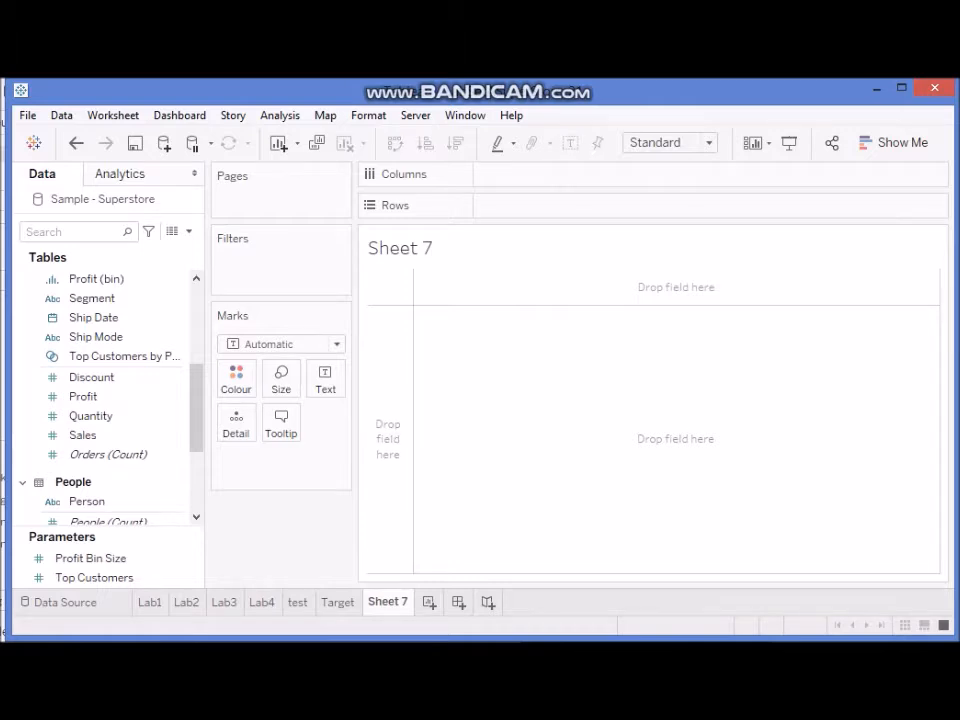
{"action": "mouse_move", "coordinate": [388, 602]}
{"action": "right_click", "coordinate": [391, 600]}
{"action": "left_click", "coordinate": [441, 372]}
{"action": "type", "text": "Lab5"}
{"action": "key", "text": "Return"}
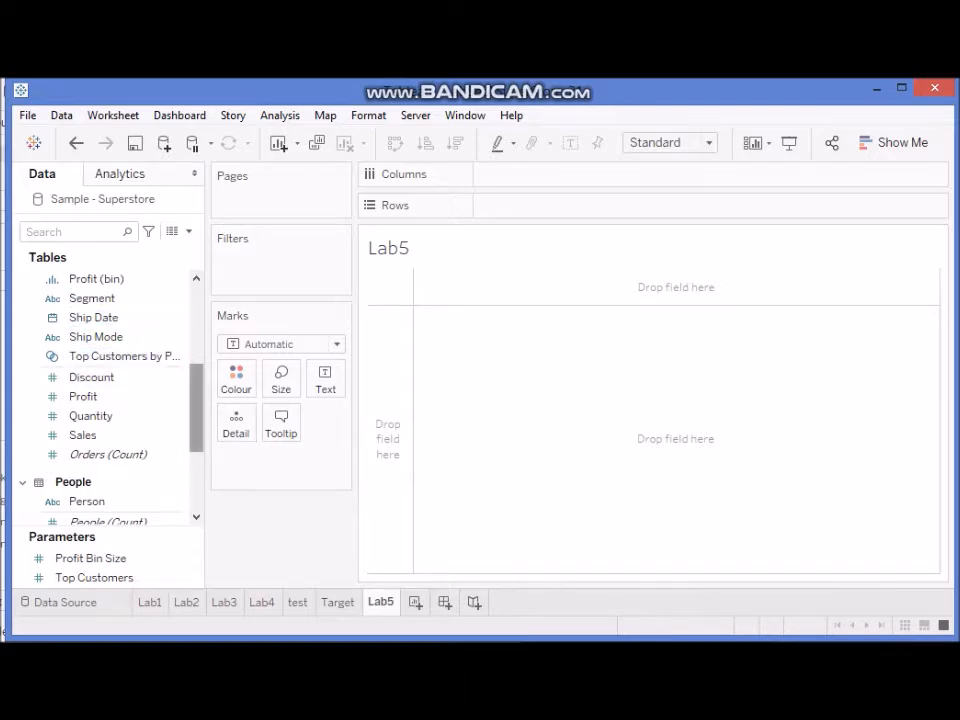
- Lay out the table with Order Date by month on Columns, and Category followed by Order Date by year on Rows
{"action": "scroll", "coordinate": [110, 395], "scroll_direction": "up", "scroll_amount": 5}
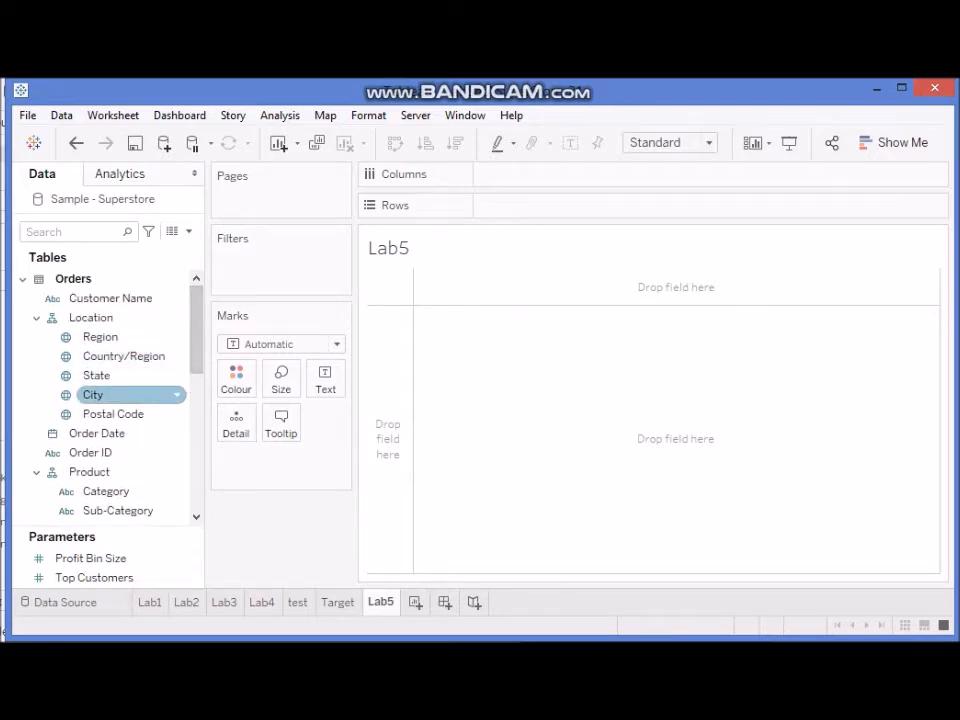
{"action": "left_click", "coordinate": [112, 433]}
{"action": "left_click_drag", "start_coordinate": [112, 433], "coordinate": [475, 174]}
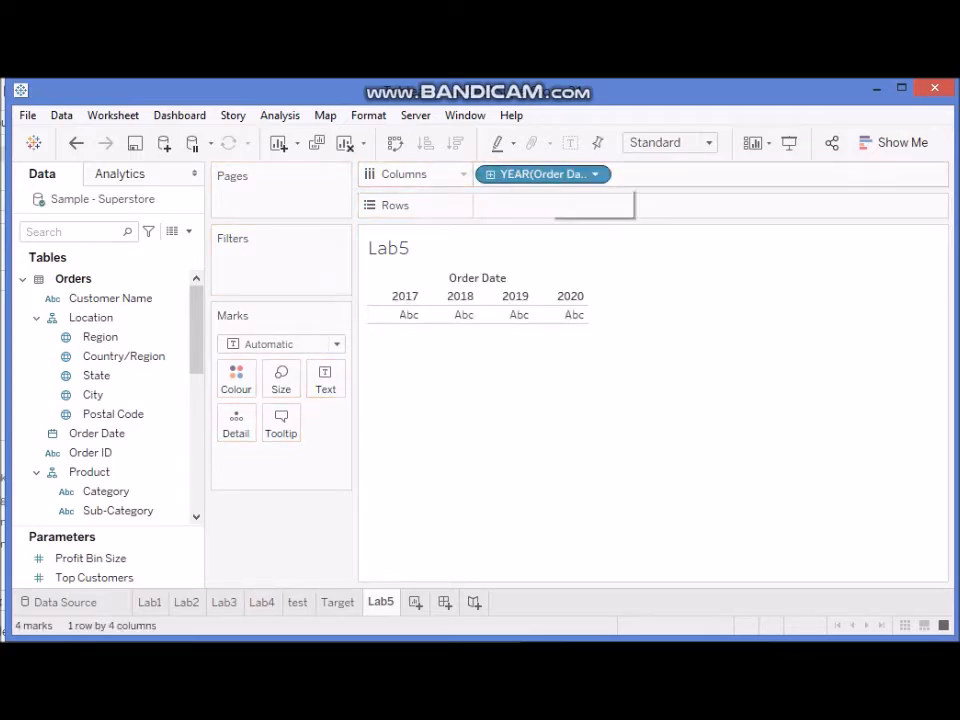
{"action": "left_click", "coordinate": [595, 174]}
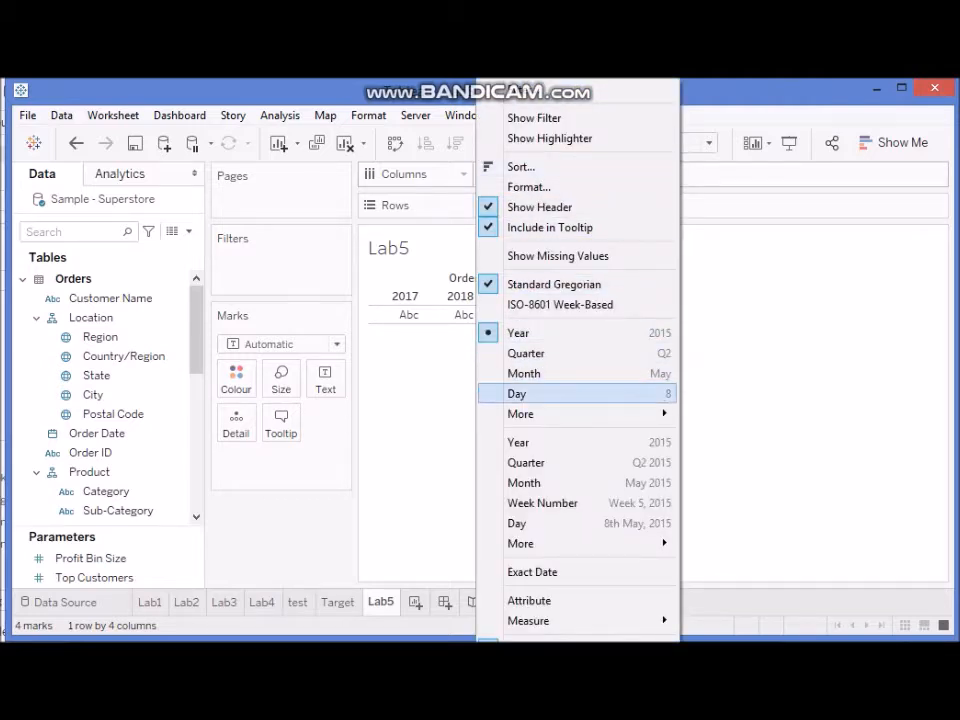
{"action": "left_click", "coordinate": [580, 374]}
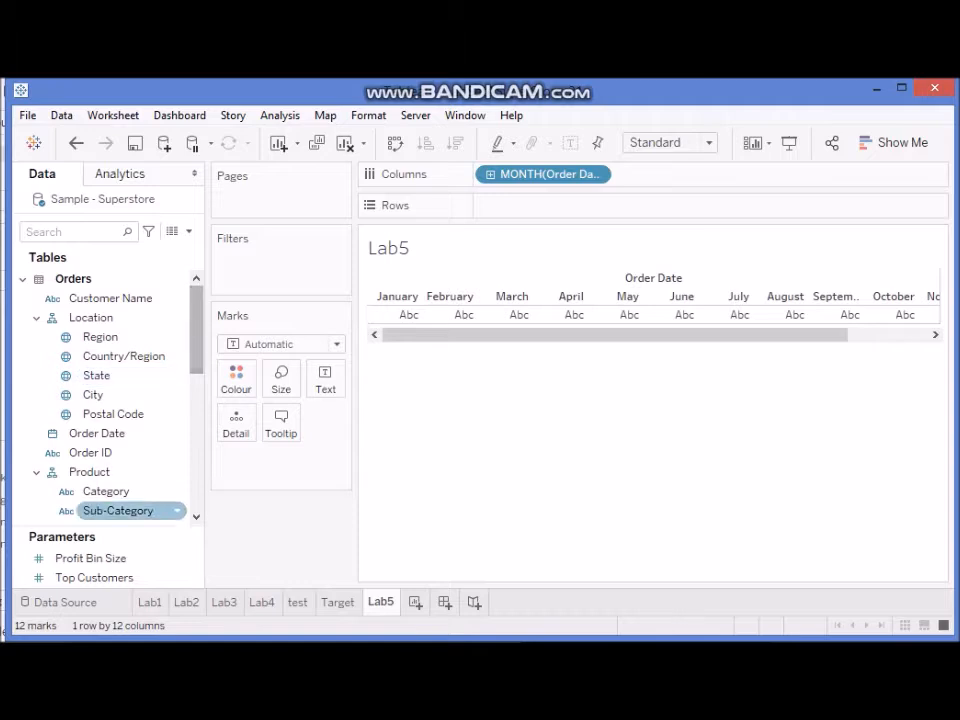
{"action": "mouse_move", "coordinate": [105, 491]}
{"action": "left_mouse_down"}
{"action": "mouse_move", "coordinate": [500, 206]}
{"action": "mouse_move", "coordinate": [480, 204]}
{"action": "left_mouse_up"}
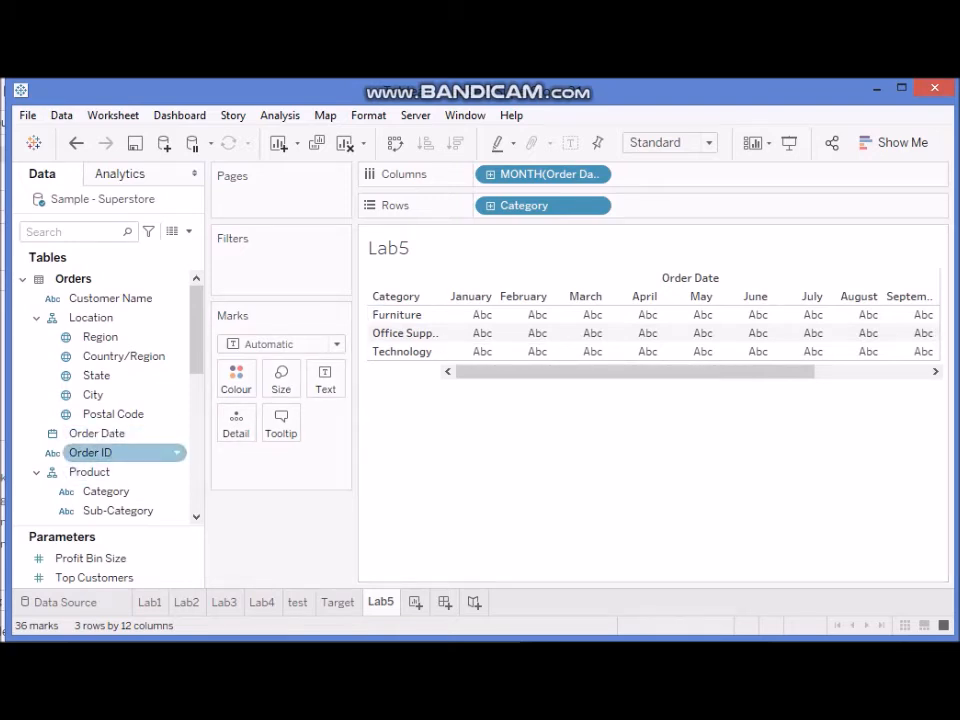
{"action": "left_click_drag", "start_coordinate": [97, 433], "coordinate": [674, 206]}
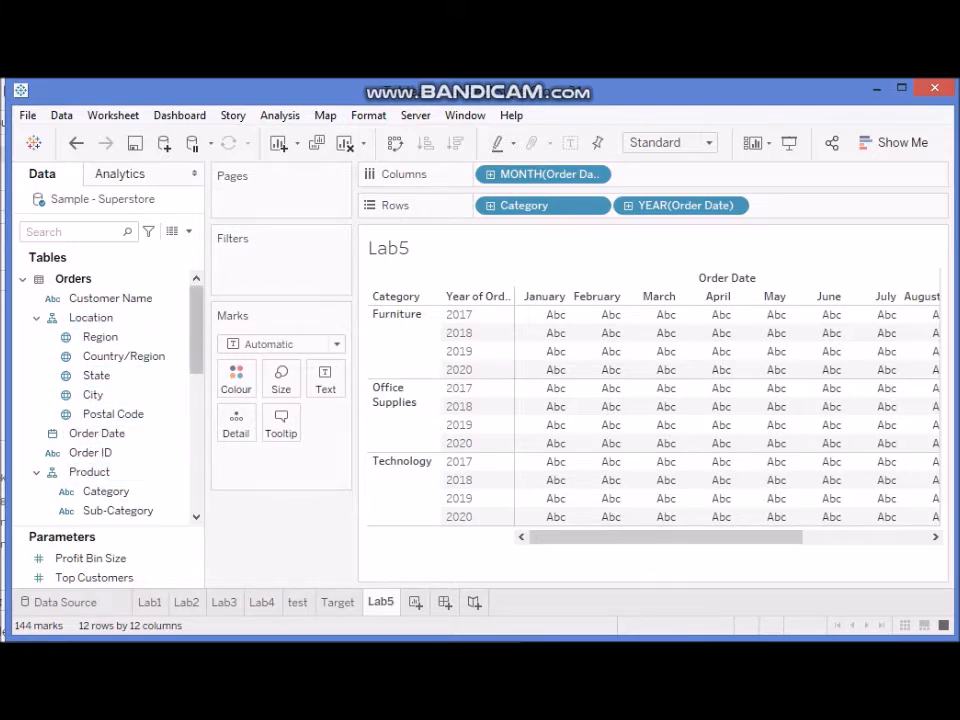
- Use Sales for both the colour and the label of the table's marks
{"action": "scroll", "coordinate": [100, 400], "scroll_direction": "down", "scroll_amount": 3}
{"action": "scroll", "coordinate": [100, 400], "scroll_direction": "down", "scroll_amount": 5}
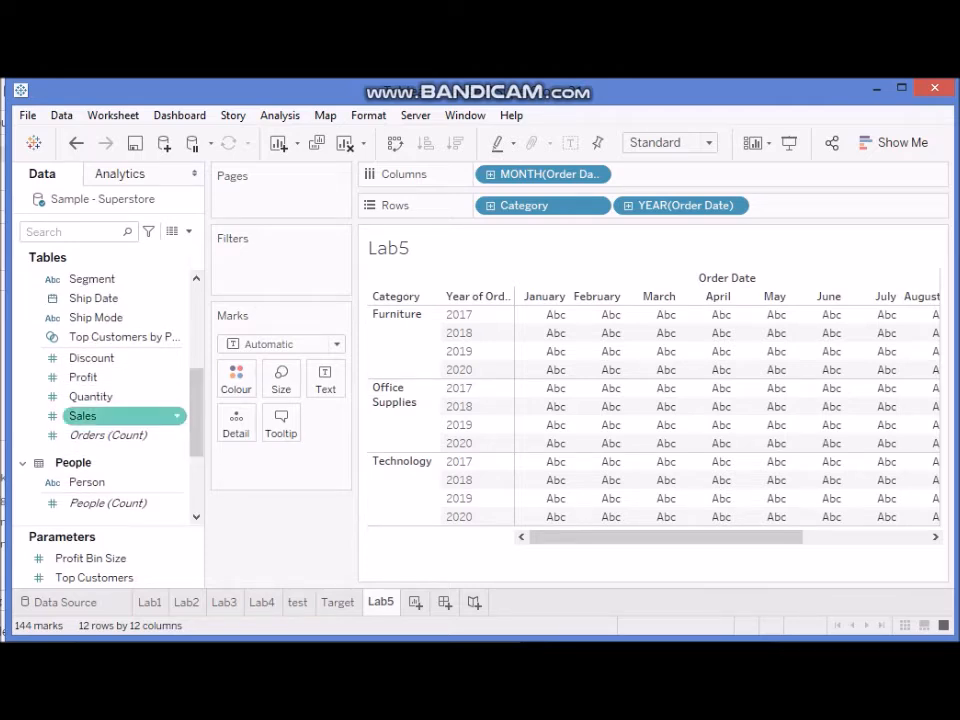
{"action": "left_click", "coordinate": [110, 416]}
{"action": "left_click_drag", "start_coordinate": [110, 416], "coordinate": [240, 380]}
{"action": "mouse_move", "coordinate": [707, 369]}
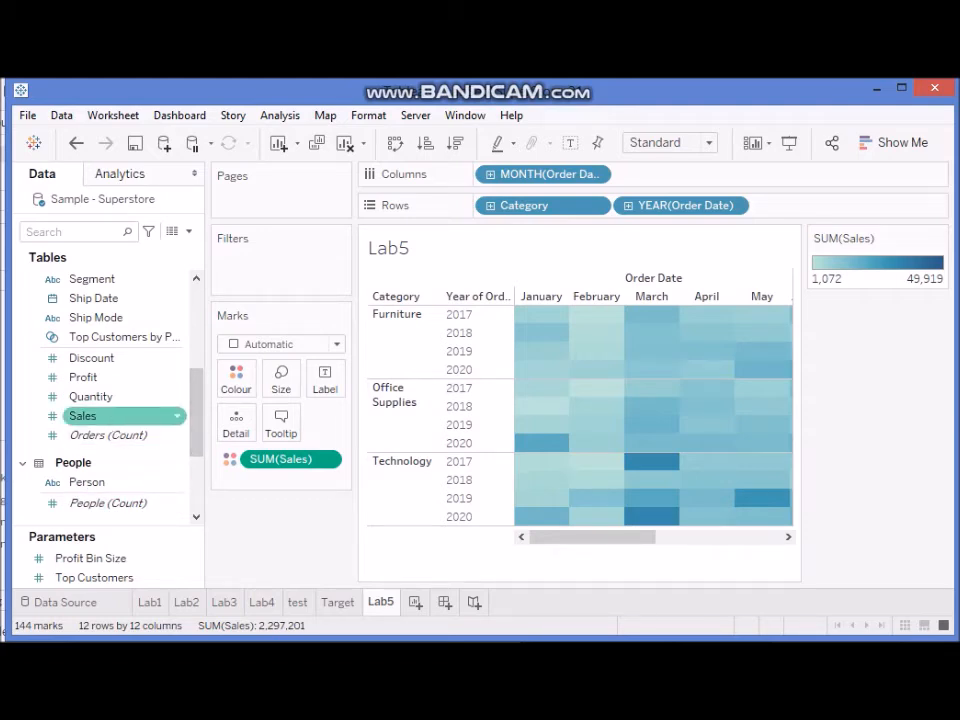
{"action": "left_click_drag", "start_coordinate": [83, 415], "coordinate": [325, 382]}
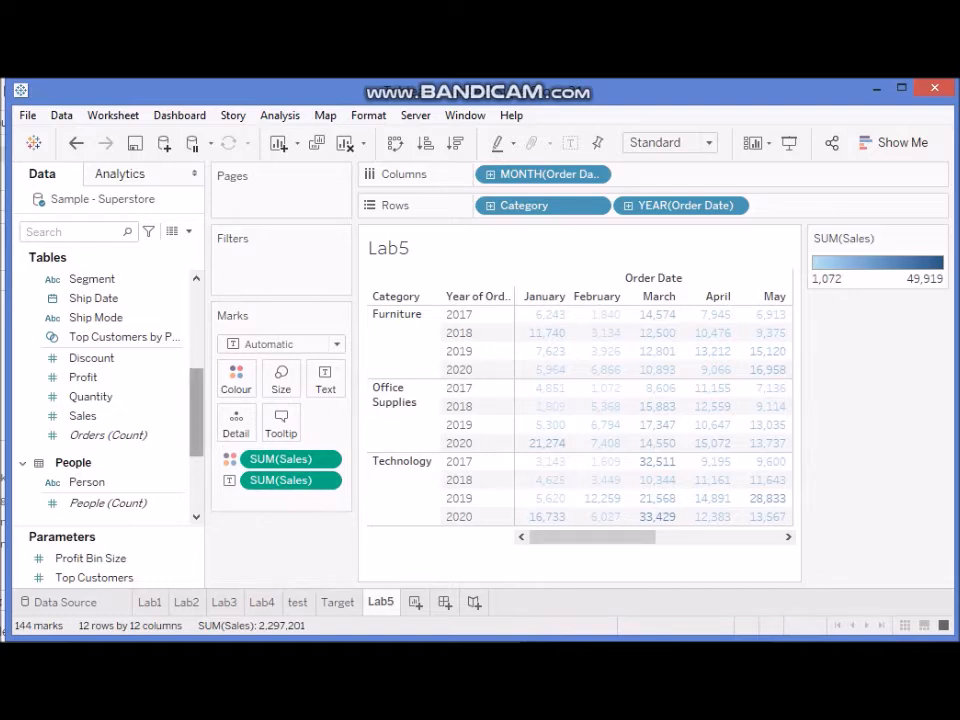
- Add Profit to the marks' tooltip and place it last, below the Sales label field
{"action": "scroll", "coordinate": [84, 296], "scroll_direction": "down", "scroll_amount": 1}
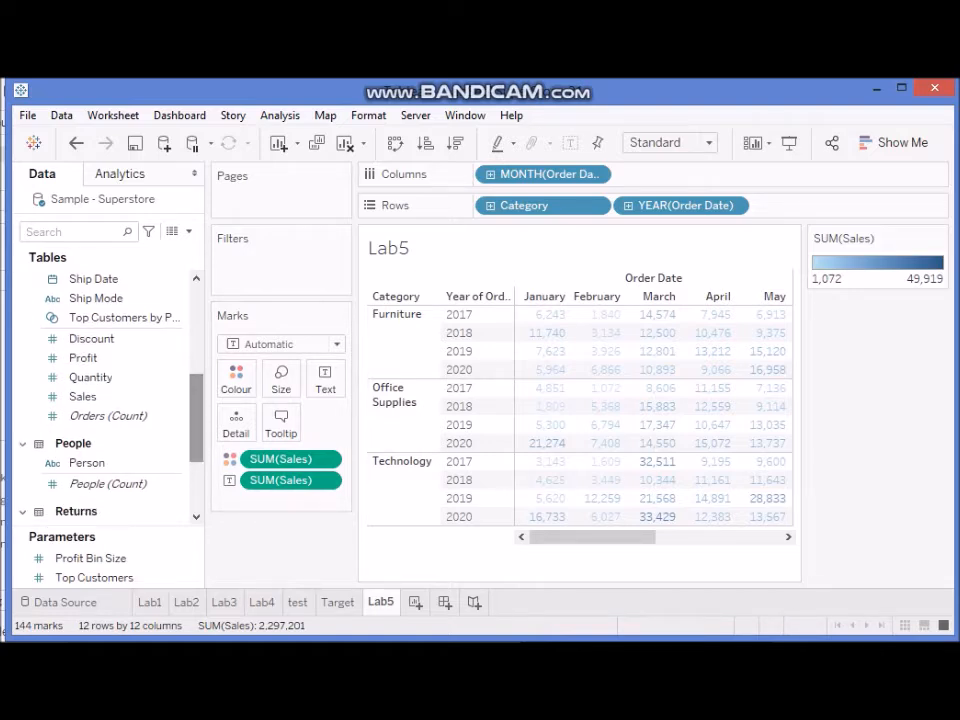
{"action": "left_click_drag", "start_coordinate": [83, 357], "coordinate": [281, 420]}
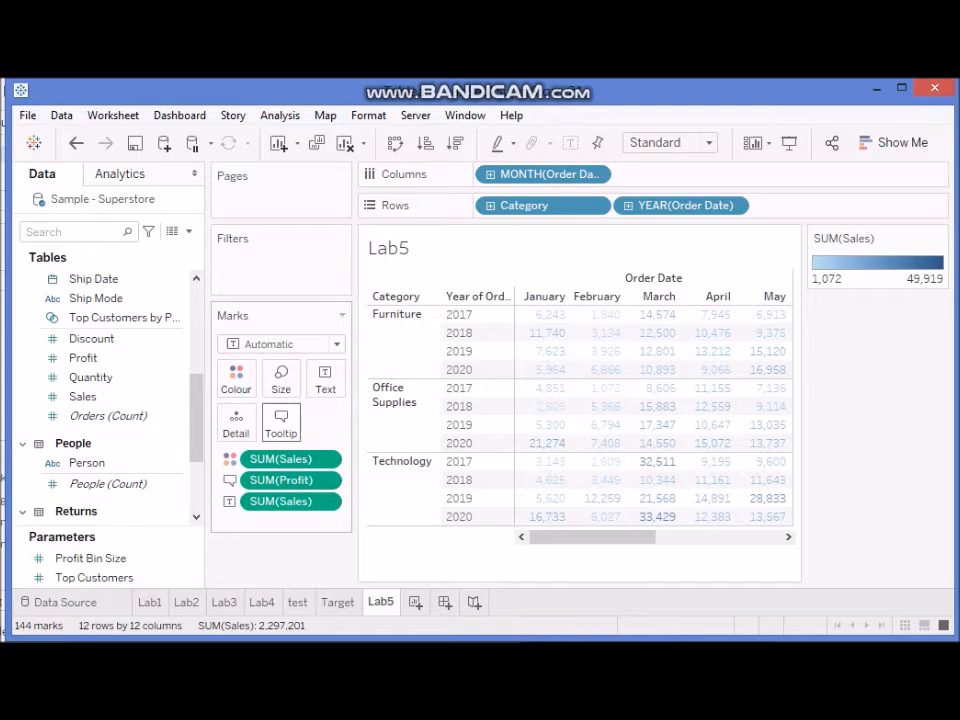
{"action": "left_click_drag", "start_coordinate": [281, 480], "coordinate": [281, 512]}
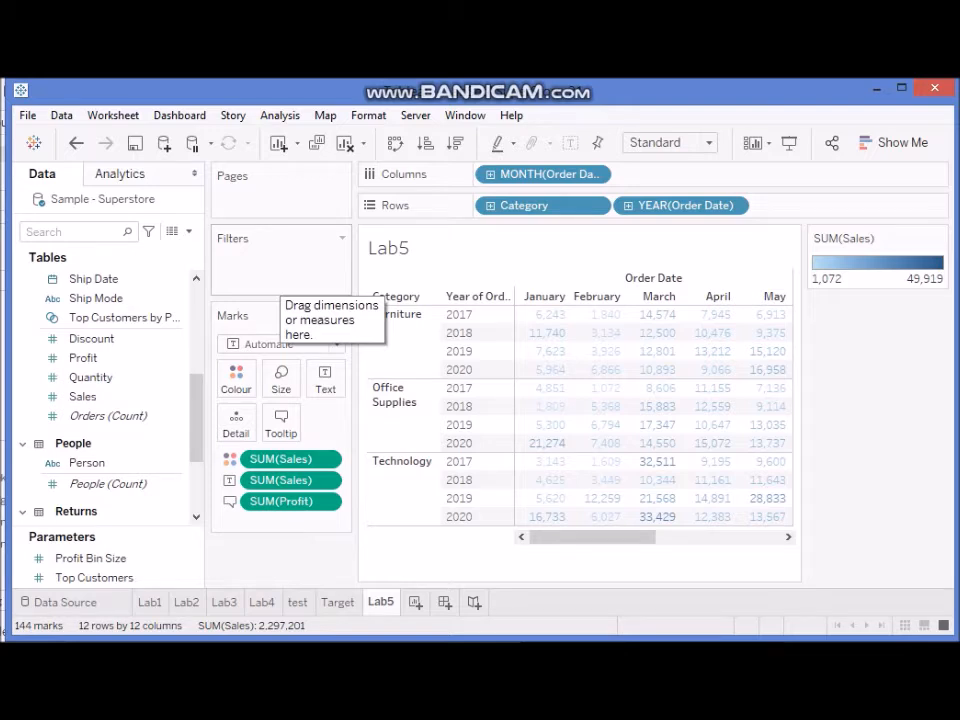
- Add a Region filter with Central, East, South and West all selected
{"action": "scroll", "coordinate": [100, 400], "scroll_direction": "up", "scroll_amount": 3}
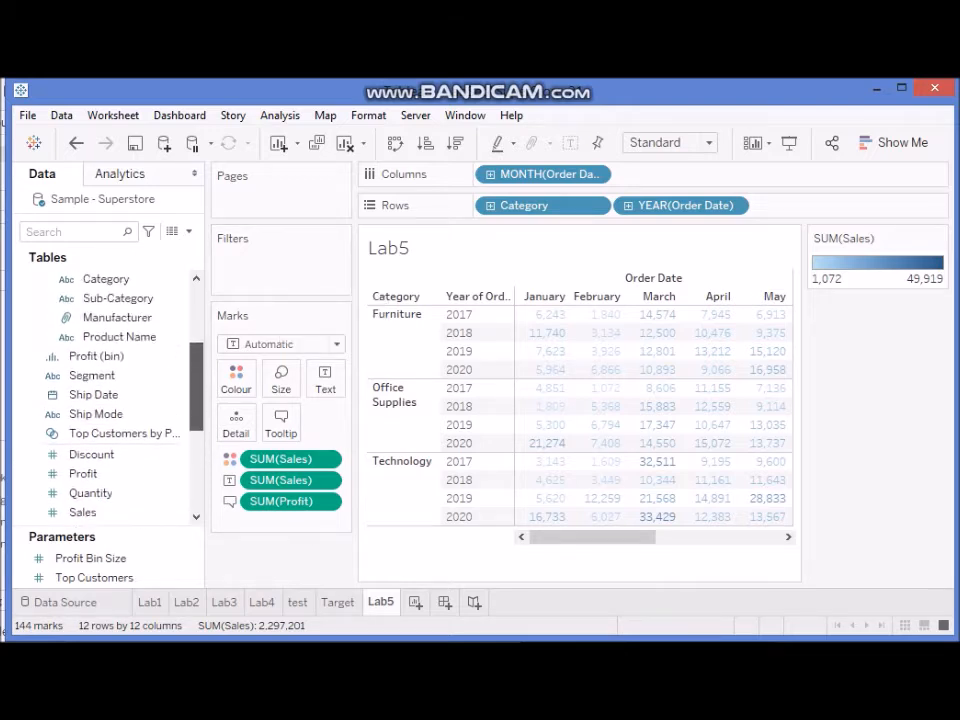
{"action": "scroll", "coordinate": [100, 400], "scroll_direction": "up", "scroll_amount": 5}
{"action": "left_click_drag", "start_coordinate": [100, 337], "coordinate": [265, 258]}
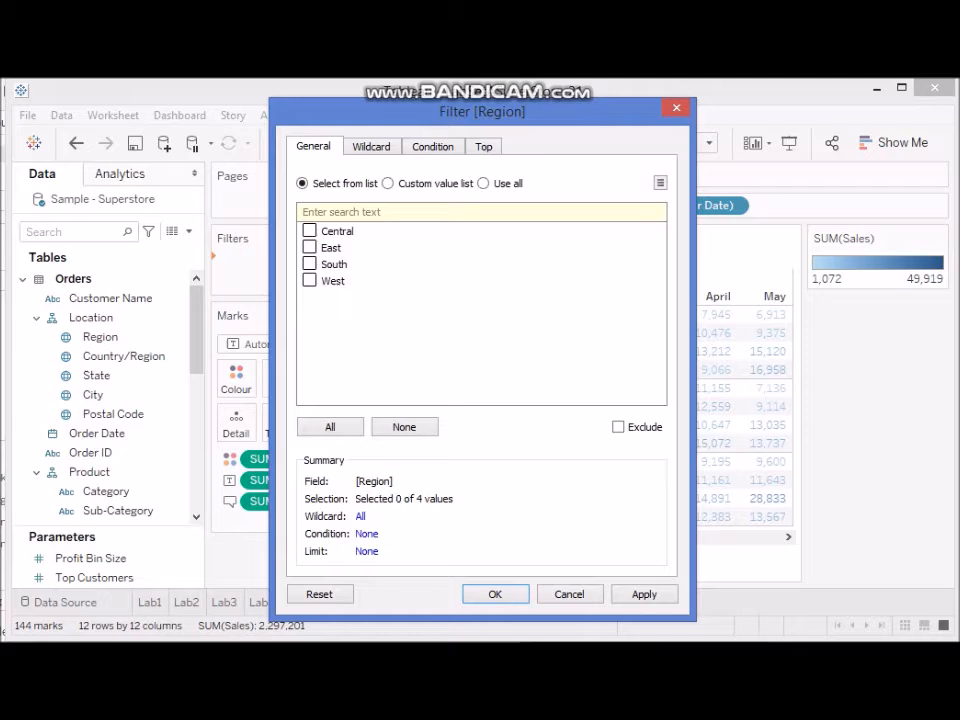
{"action": "left_click", "coordinate": [330, 427]}
{"action": "left_click", "coordinate": [644, 594]}
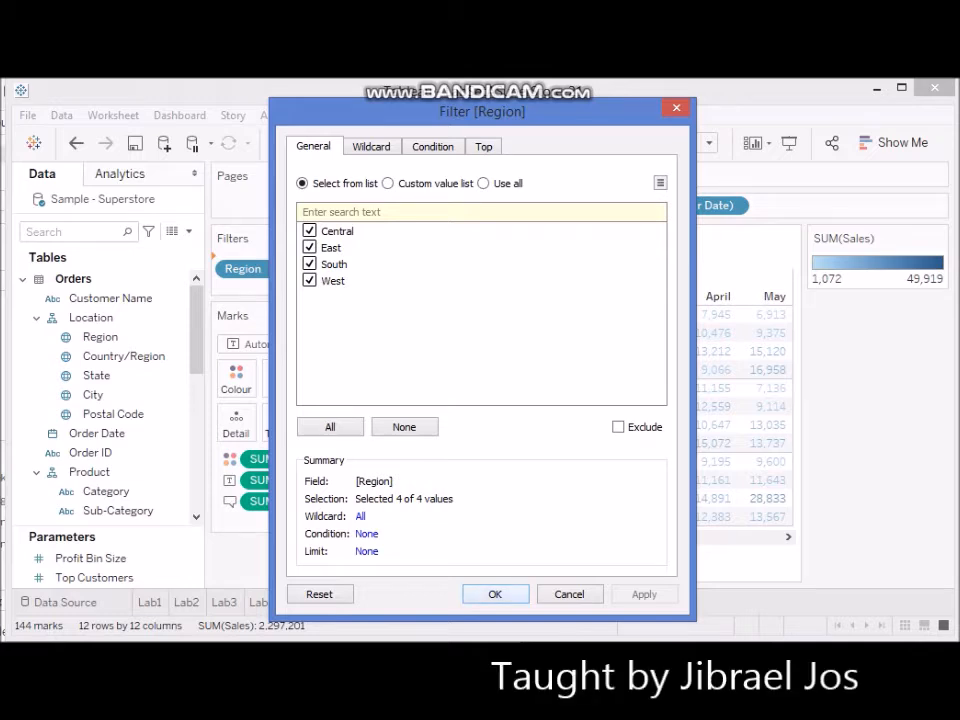
{"action": "left_click", "coordinate": [495, 594]}
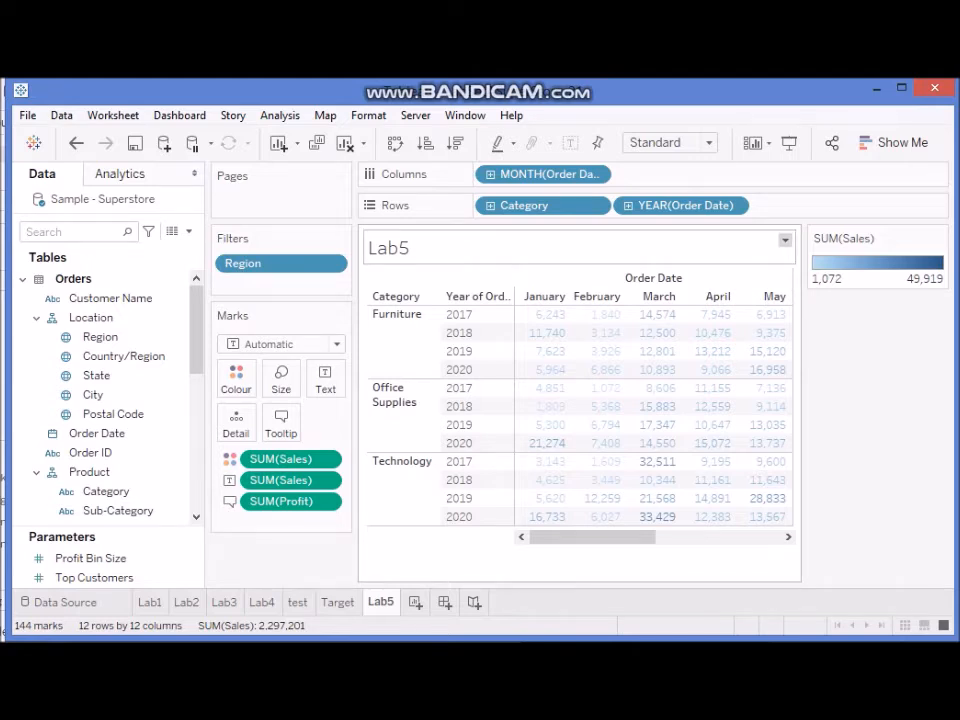
- Replace the sheet's title with "Sales by Product Category"
{"action": "left_click", "coordinate": [785, 240]}
{"action": "left_click", "coordinate": [842, 252]}
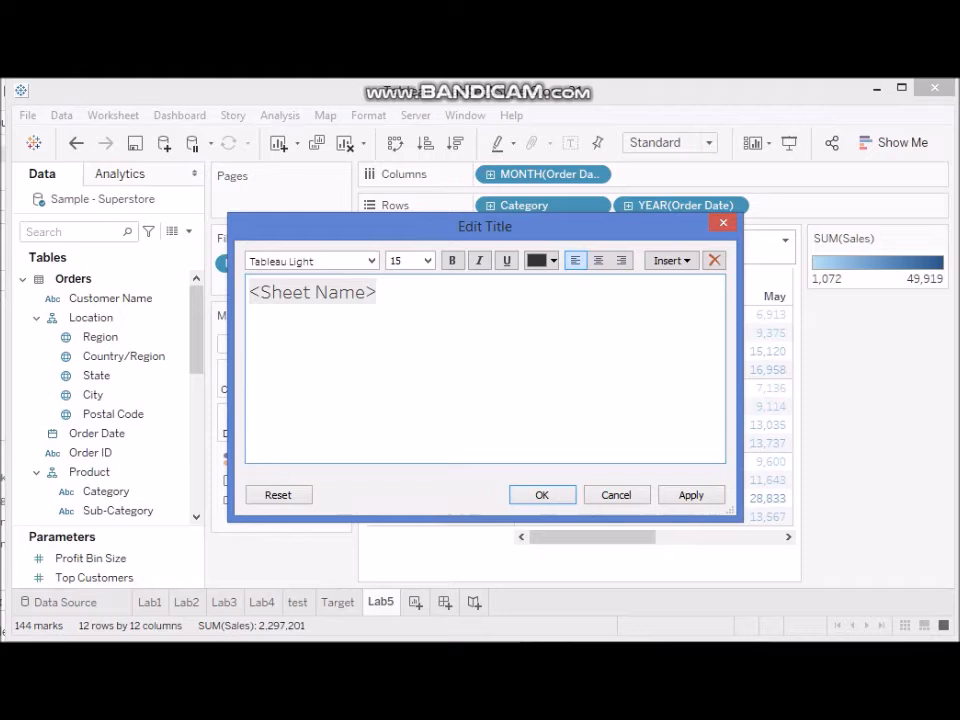
{"action": "key", "text": "ctrl+a"}
{"action": "left_click_drag", "start_coordinate": [303, 292], "coordinate": [249, 292]}
{"action": "type", "text": "Sal"}
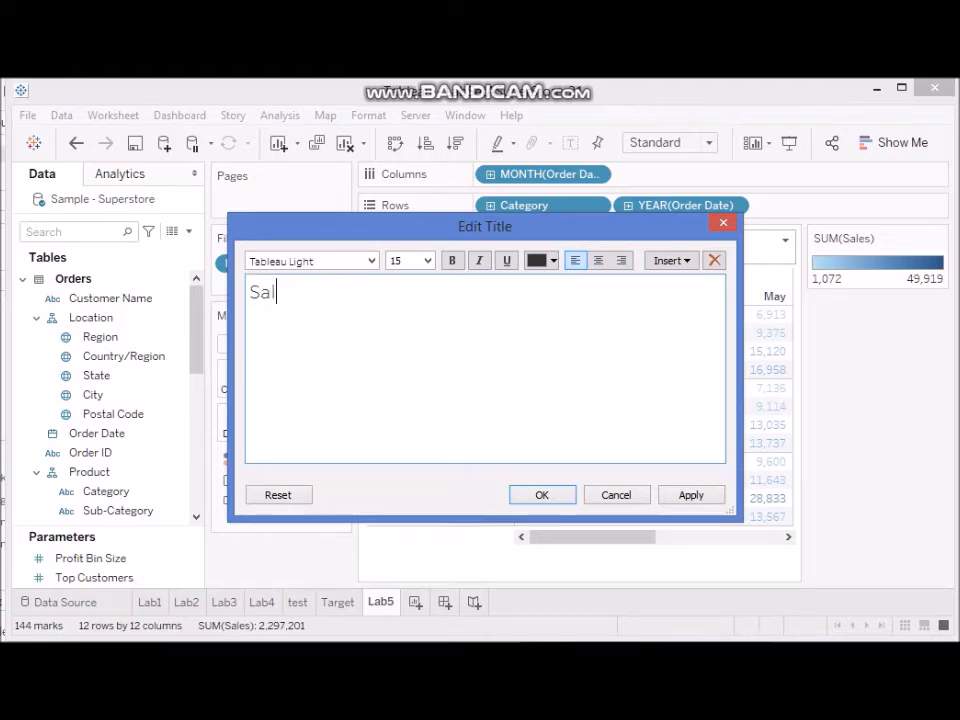
{"action": "type", "text": "es by product C"}
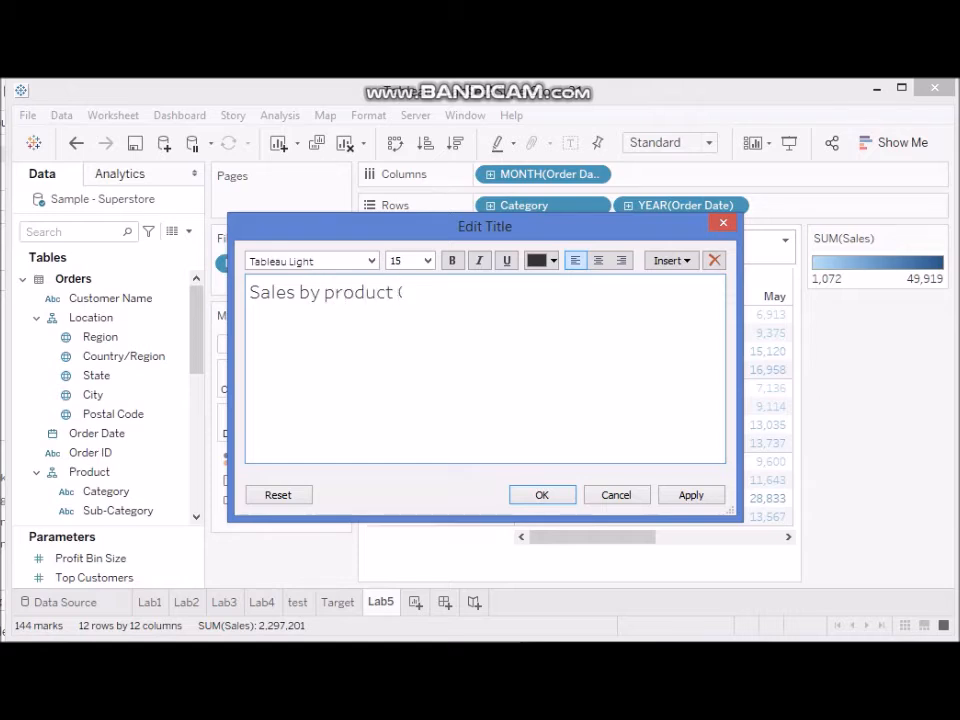
{"action": "type", "text": "ategory"}
{"action": "left_click", "coordinate": [335, 292]}
{"action": "key", "text": "BackSpace"}
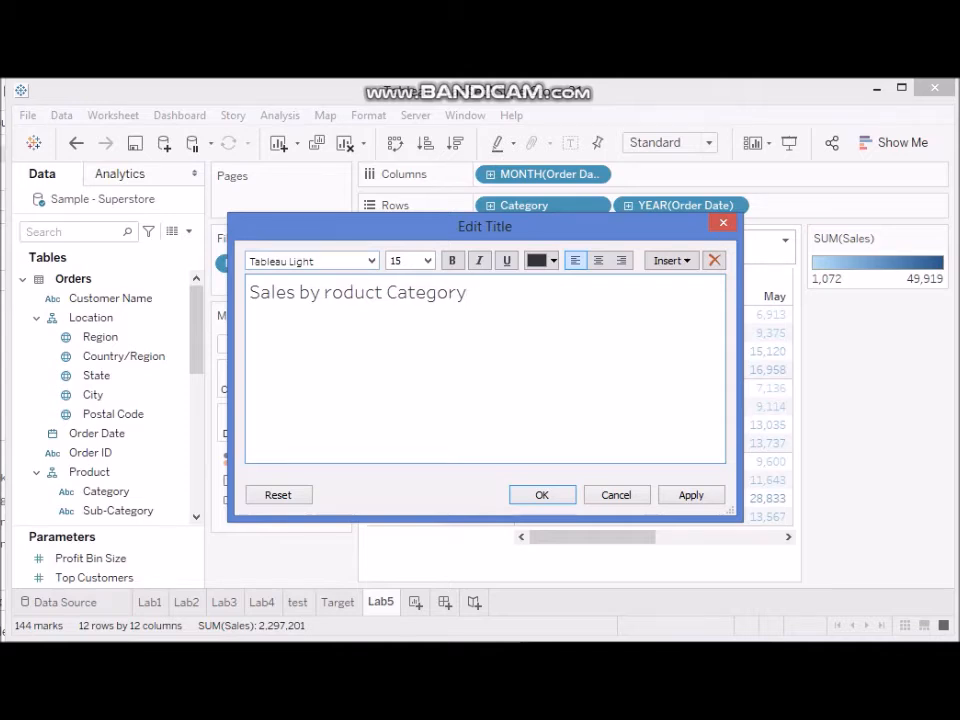
{"action": "type", "text": "P"}
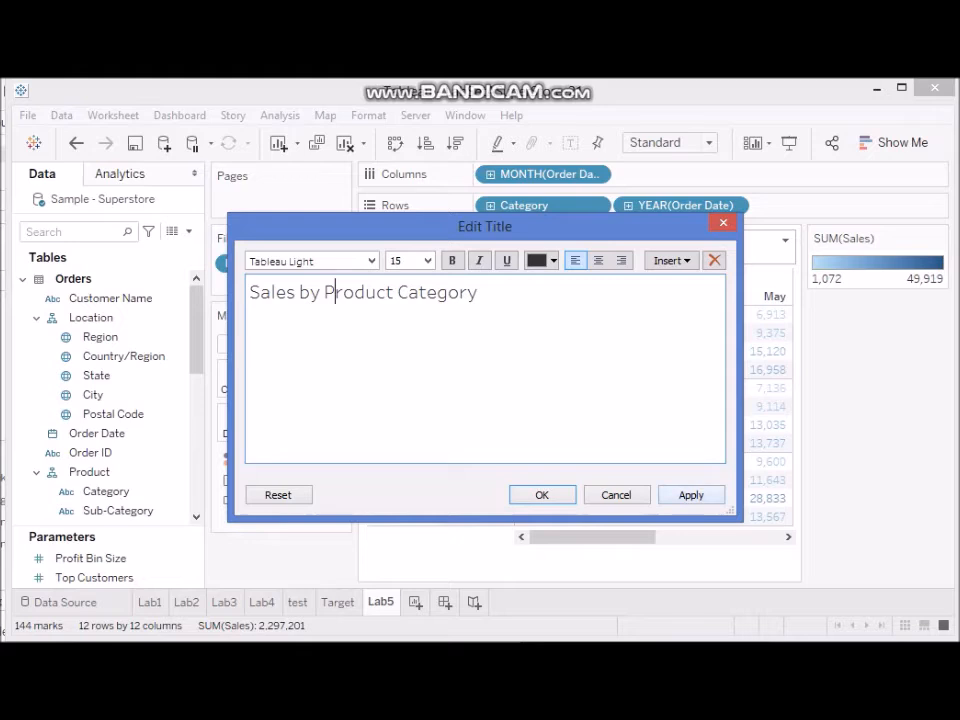
{"action": "left_click", "coordinate": [691, 495]}
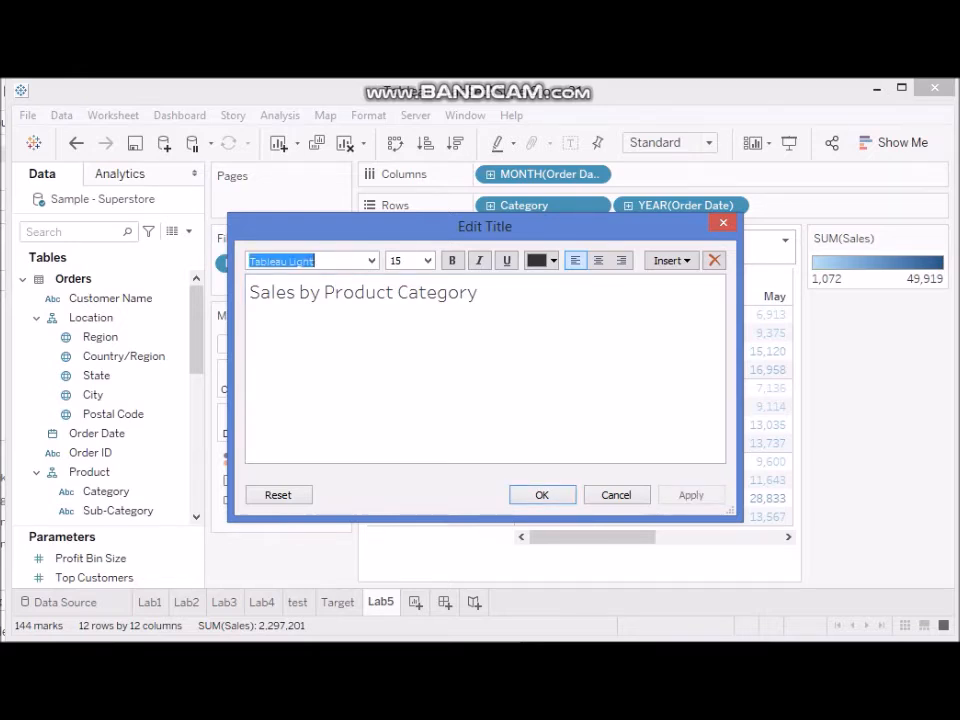
{"action": "left_click", "coordinate": [542, 495]}
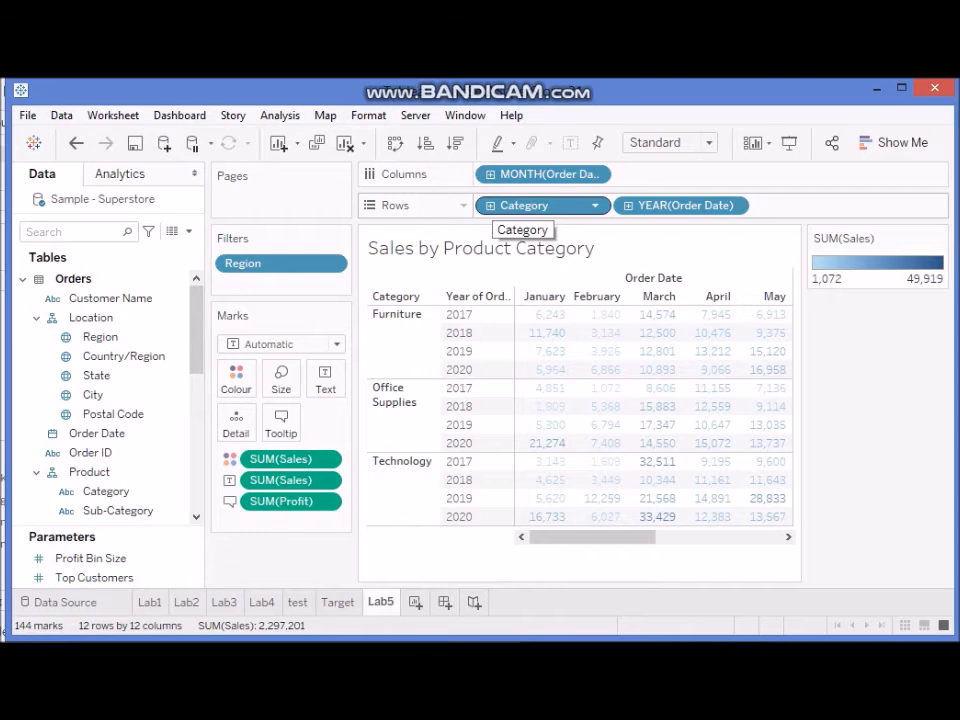
- Expand Category on Rows down to Sub-Category, and collapse it again
{"action": "left_click", "coordinate": [490, 206]}
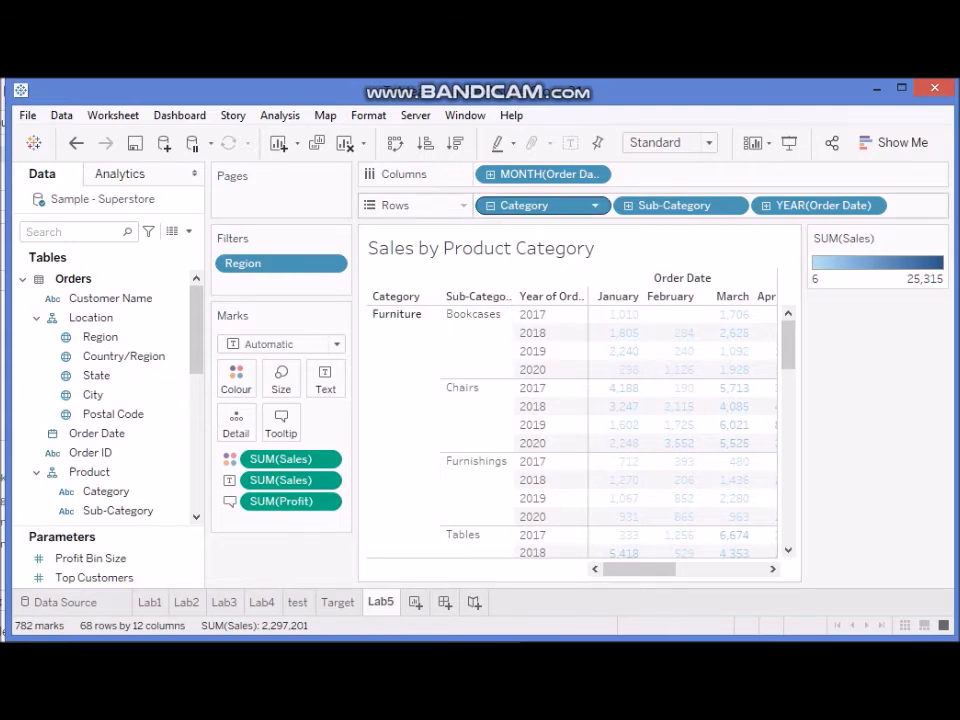
{"action": "left_click", "coordinate": [490, 205]}
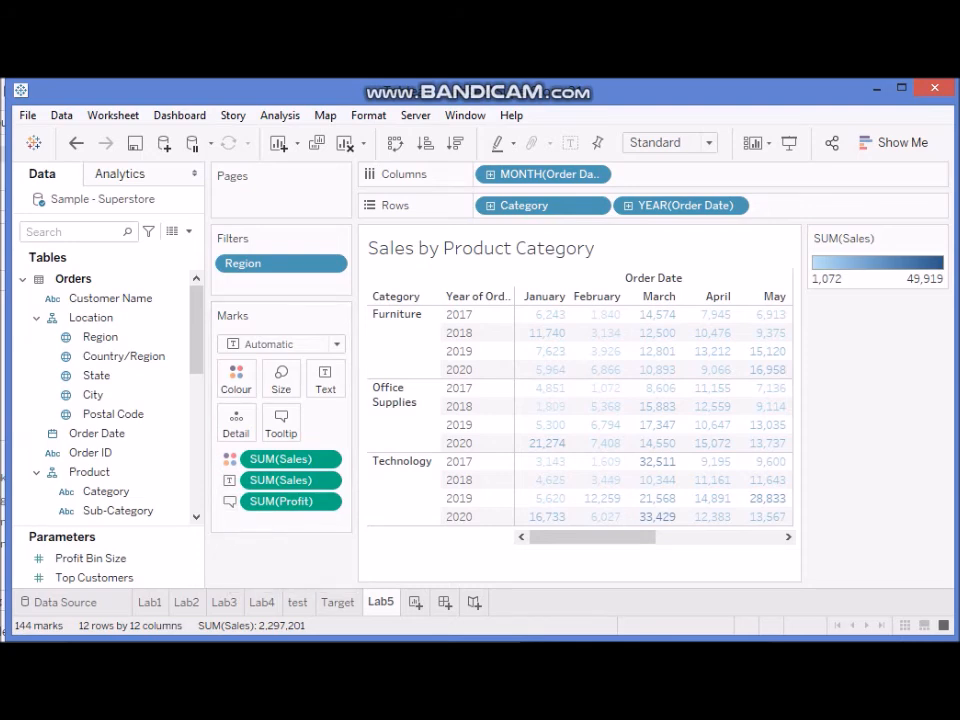
- Check the Target sheet for comparison and return to the Lab5 sheet
{"action": "mouse_move", "coordinate": [338, 602]}
{"action": "left_click", "coordinate": [338, 602]}
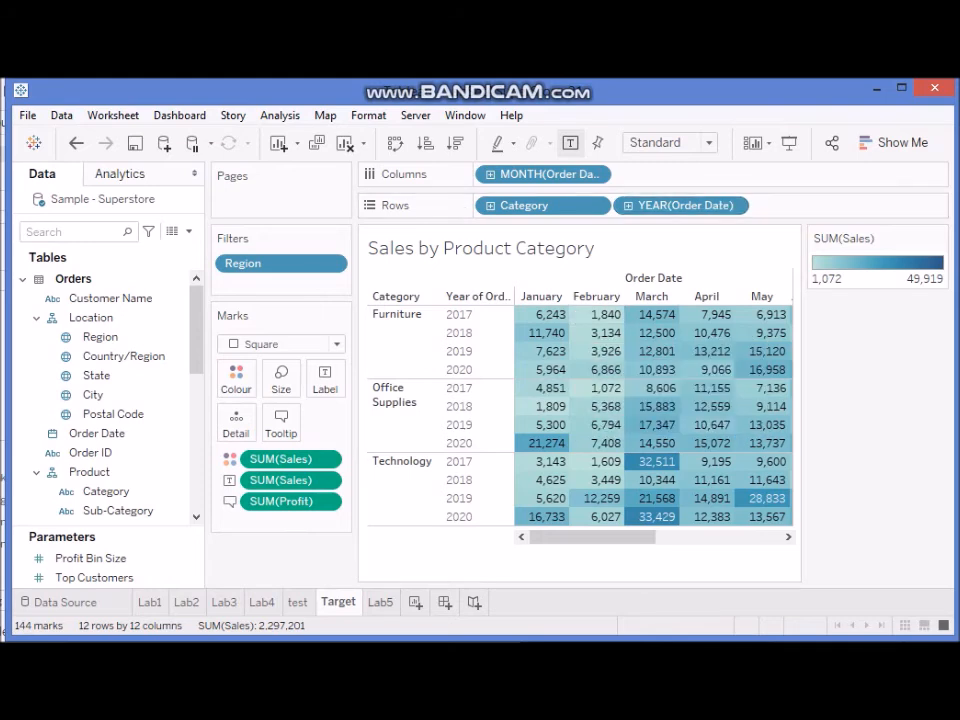
{"action": "left_click", "coordinate": [380, 602]}
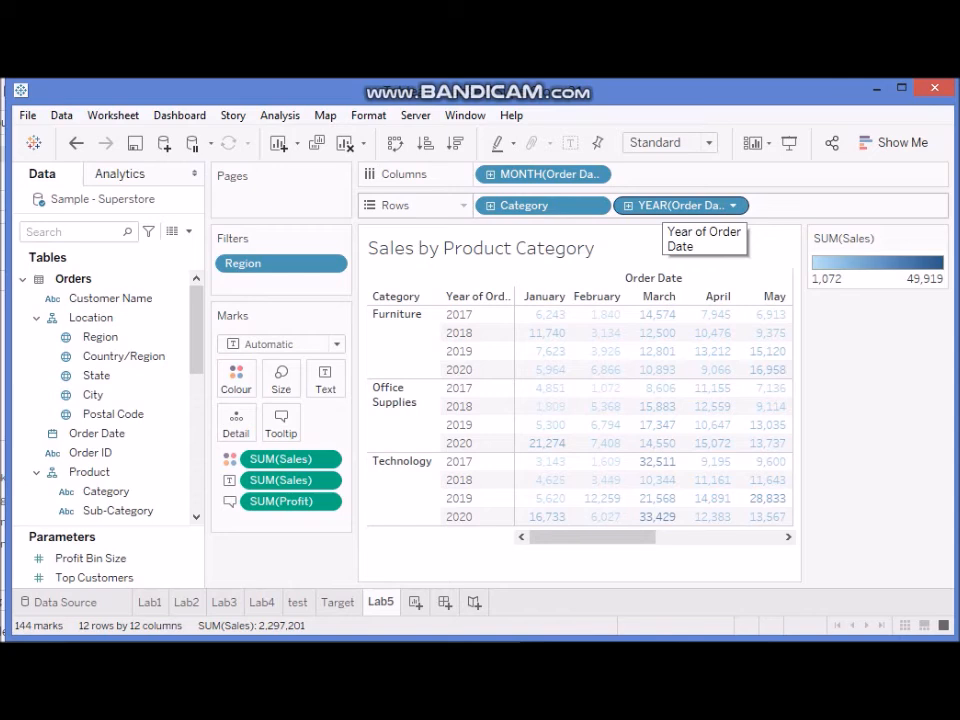
- Compare the Lab5 sheet with the Target sheet and set Lab5's mark type to Square
{"action": "left_click", "coordinate": [338, 602]}
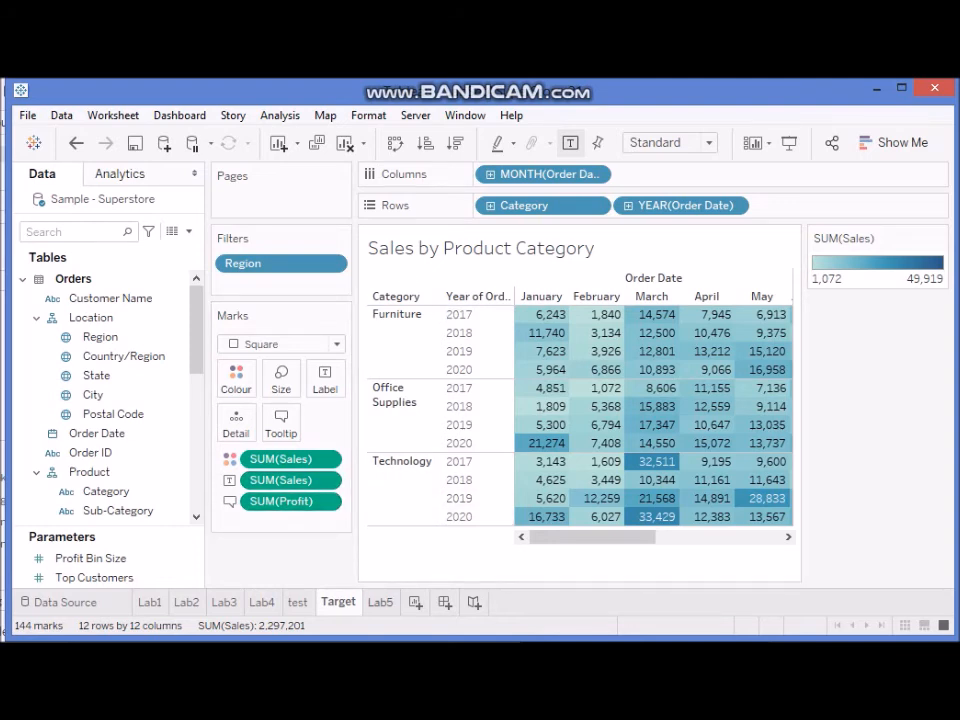
{"action": "left_click", "coordinate": [380, 602]}
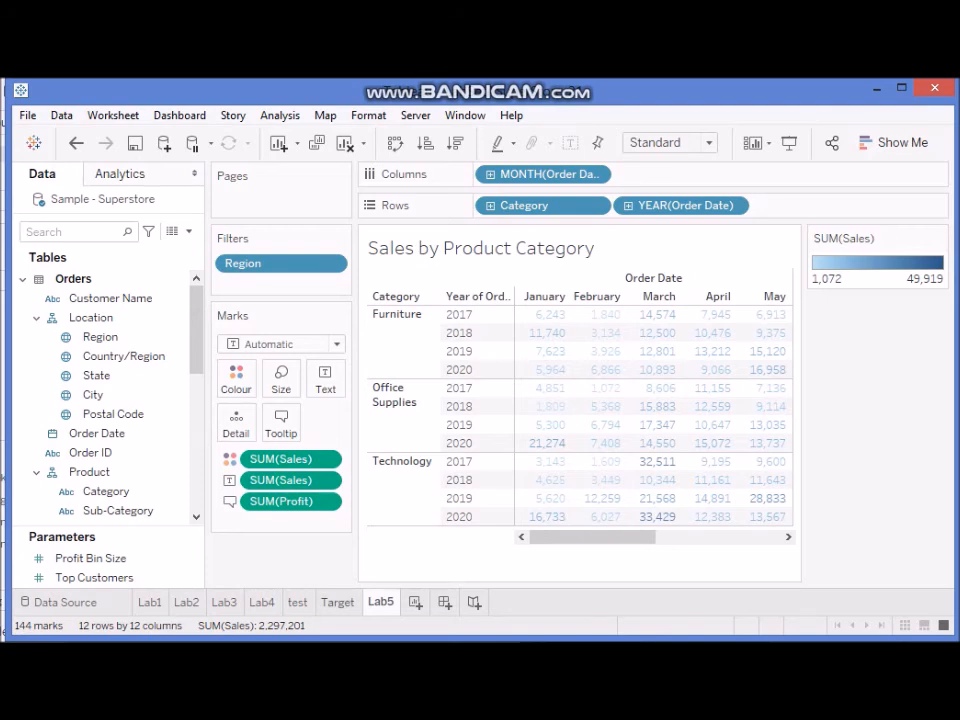
{"action": "left_click", "coordinate": [338, 602]}
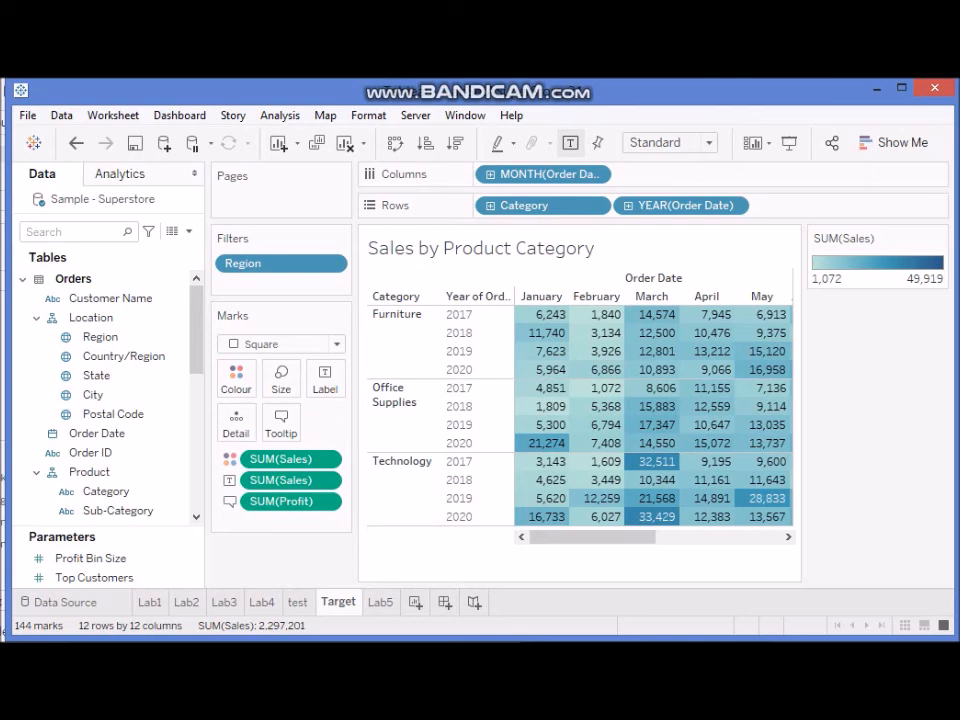
{"action": "left_click", "coordinate": [380, 602]}
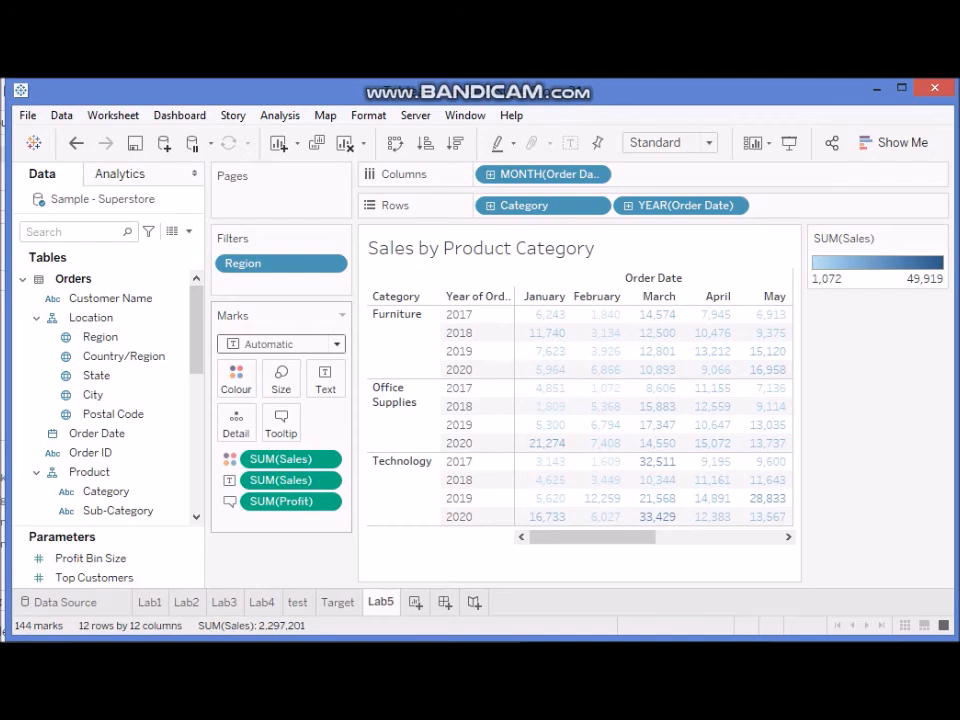
{"action": "left_click", "coordinate": [281, 343]}
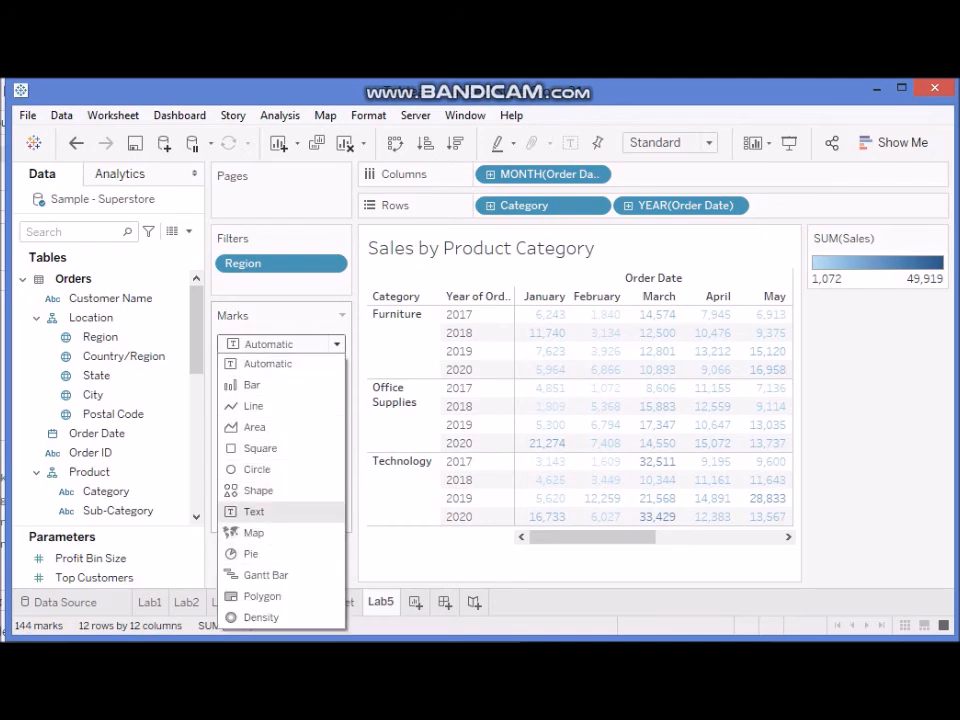
{"action": "left_click", "coordinate": [262, 448]}
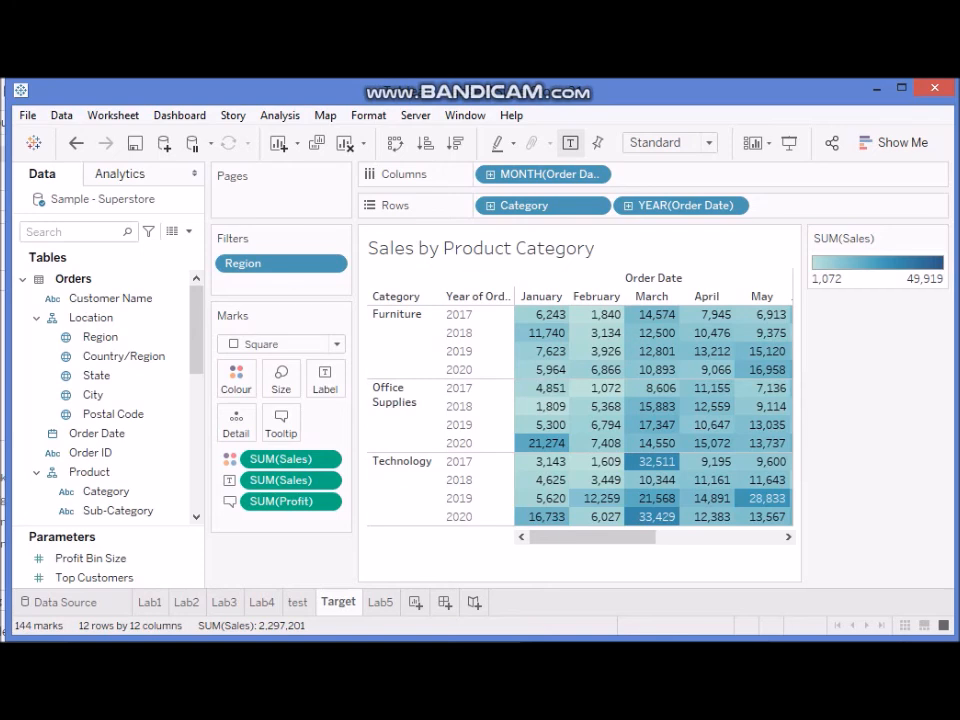
{"action": "left_click", "coordinate": [380, 602]}
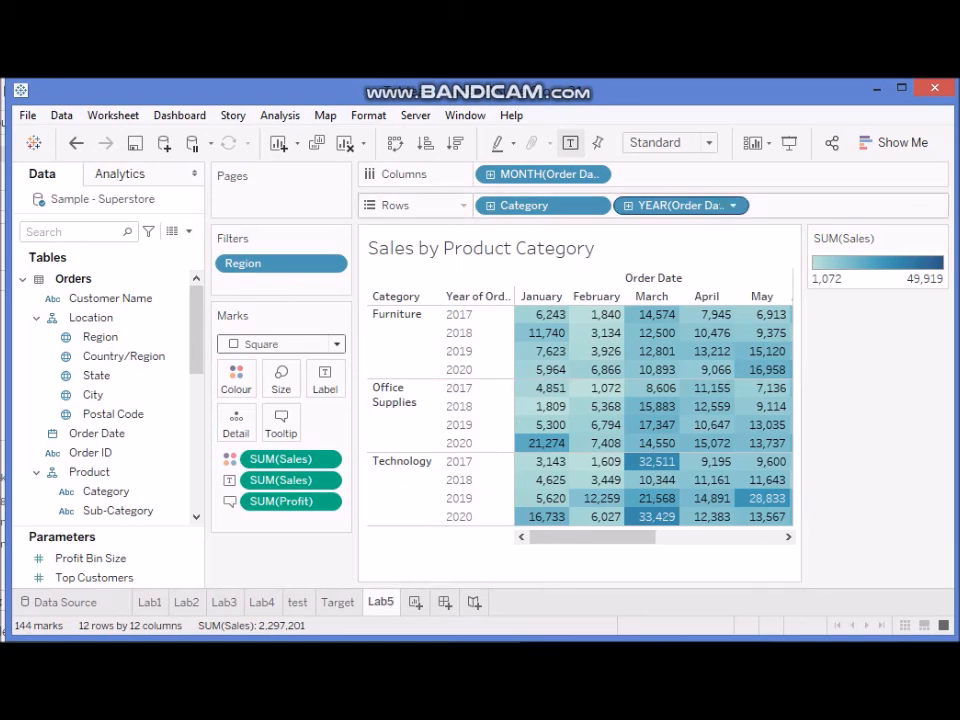
- Show a filter for the year of Order Date on Lab5 and exclude 2017 from the table
{"action": "left_click", "coordinate": [732, 205]}
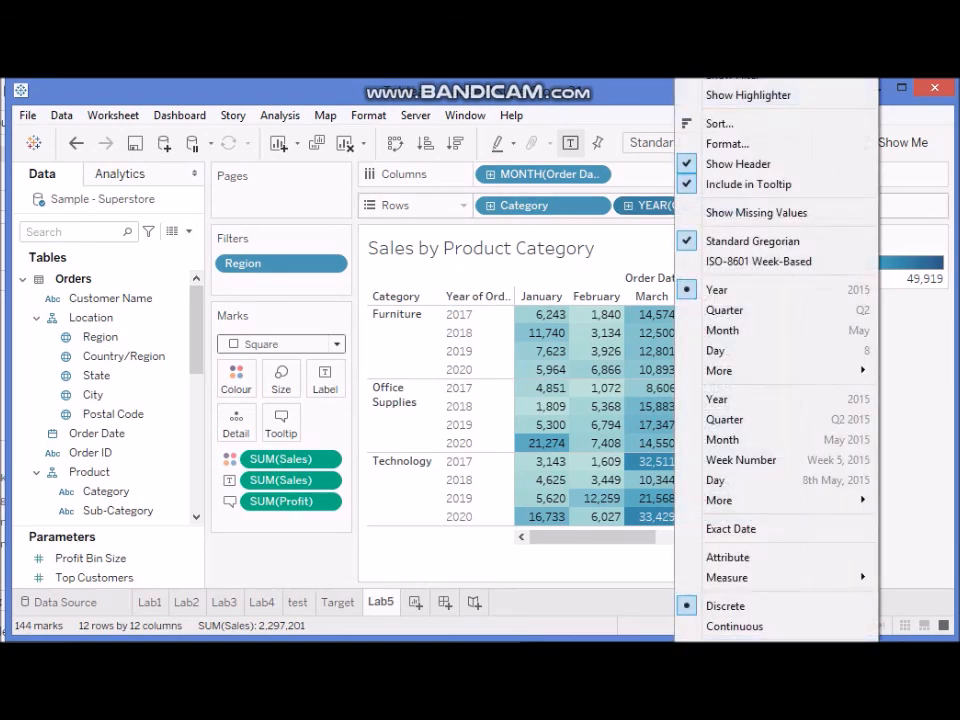
{"action": "left_click", "coordinate": [730, 74]}
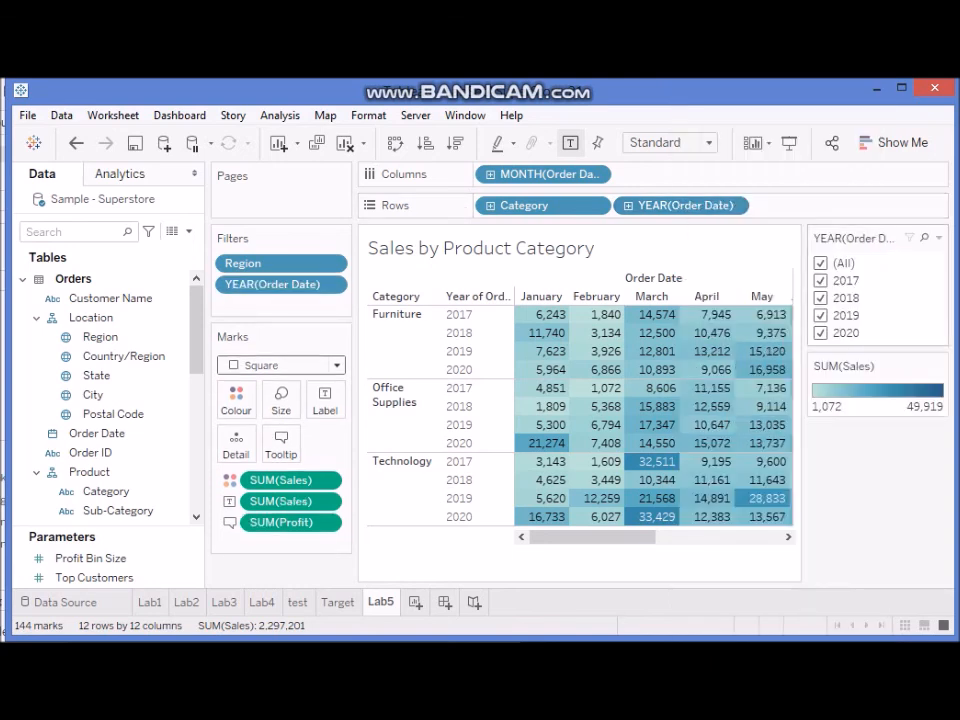
{"action": "left_click", "coordinate": [821, 281]}
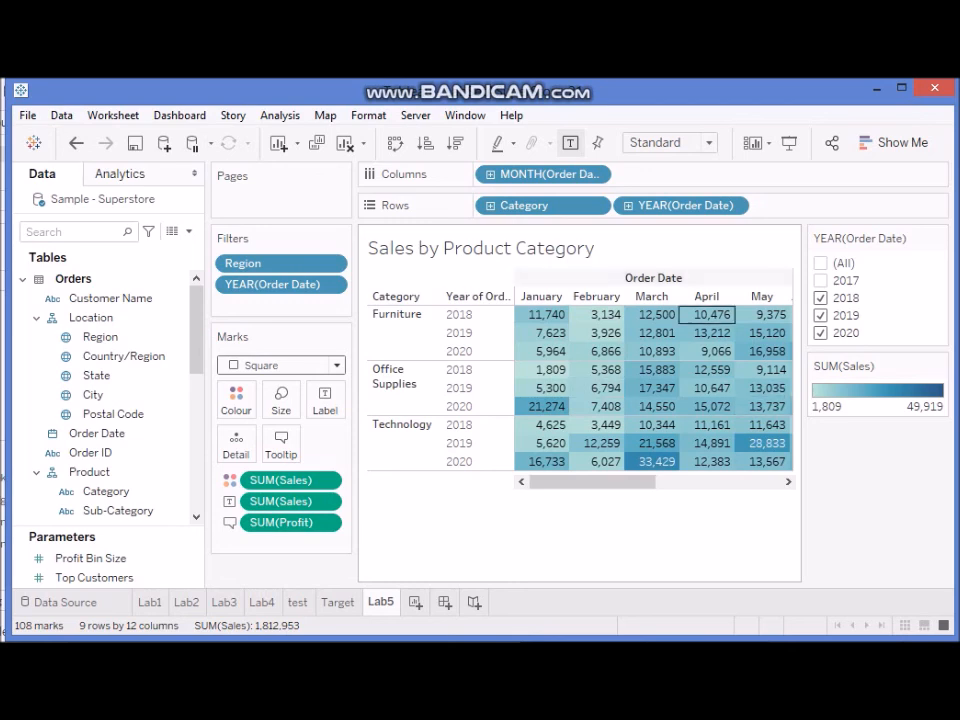
{"action": "mouse_move", "coordinate": [600, 408]}
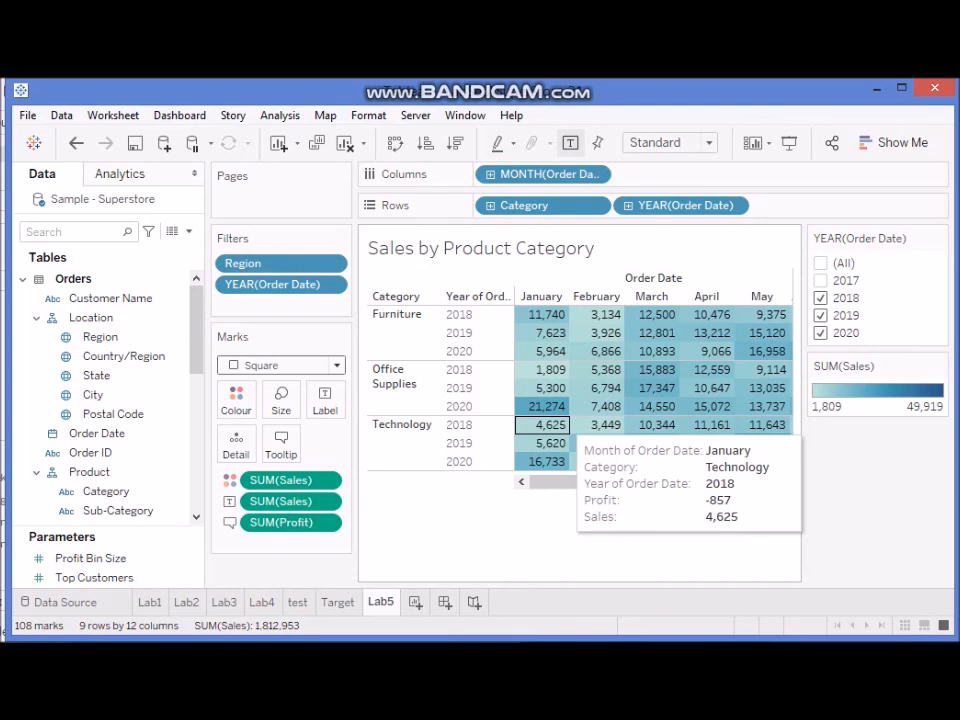